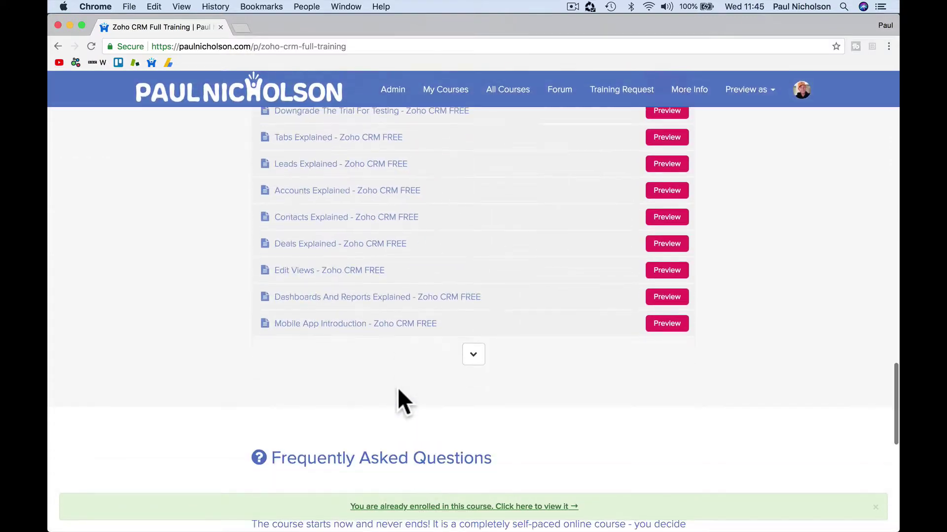
Look over the Zoho CRM Full Video Training course page and open the enrolled course.
scroll(398, 389, "up", 10)
scroll(397, 391, "down", 3)
scroll(402, 401, "down", 6)
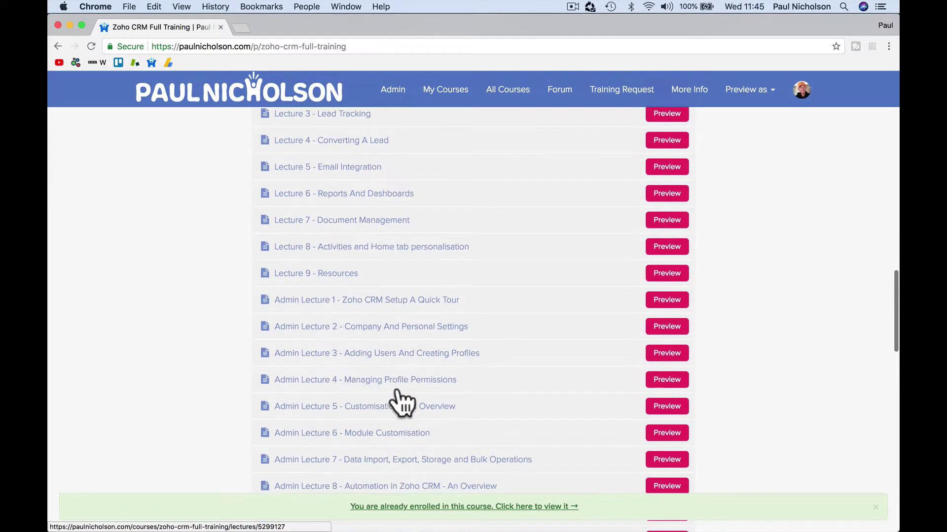
scroll(402, 402, "up", 6)
scroll(401, 402, "up", 12)
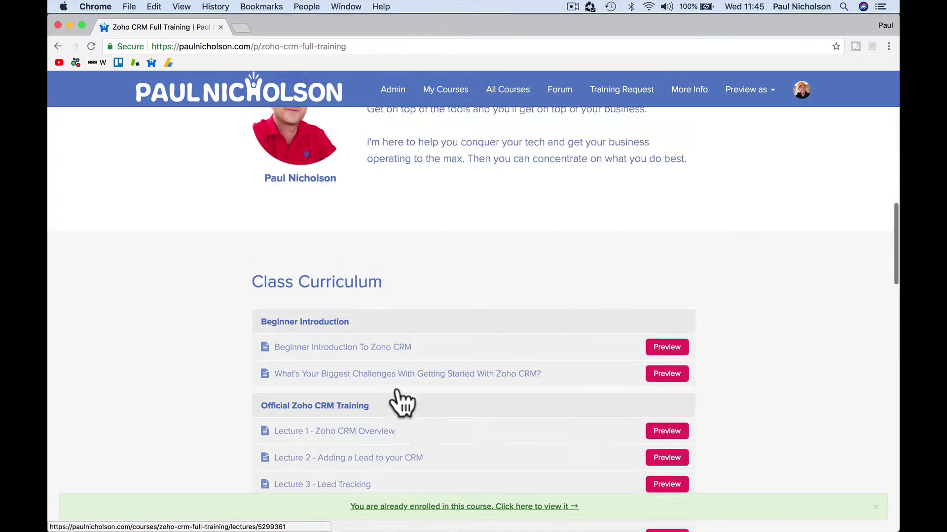
scroll(398, 388, "up", 4)
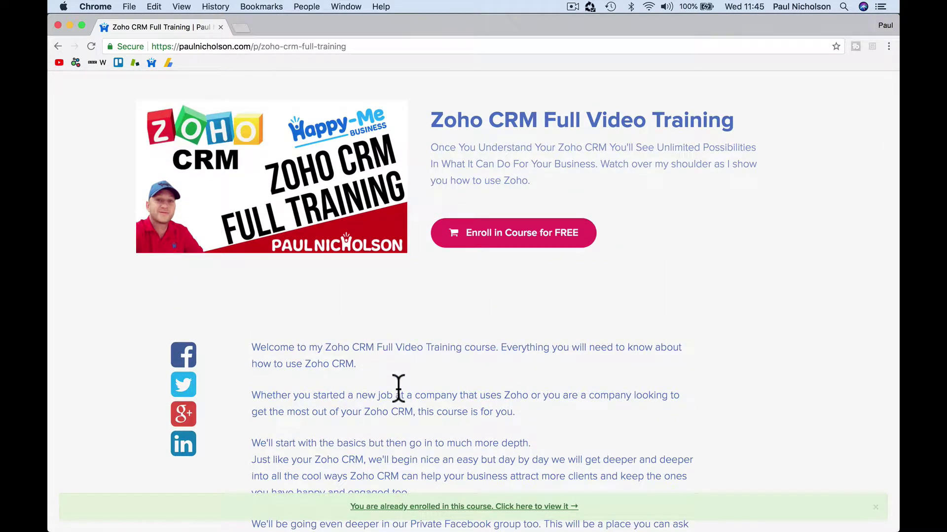
left_click(439, 505)
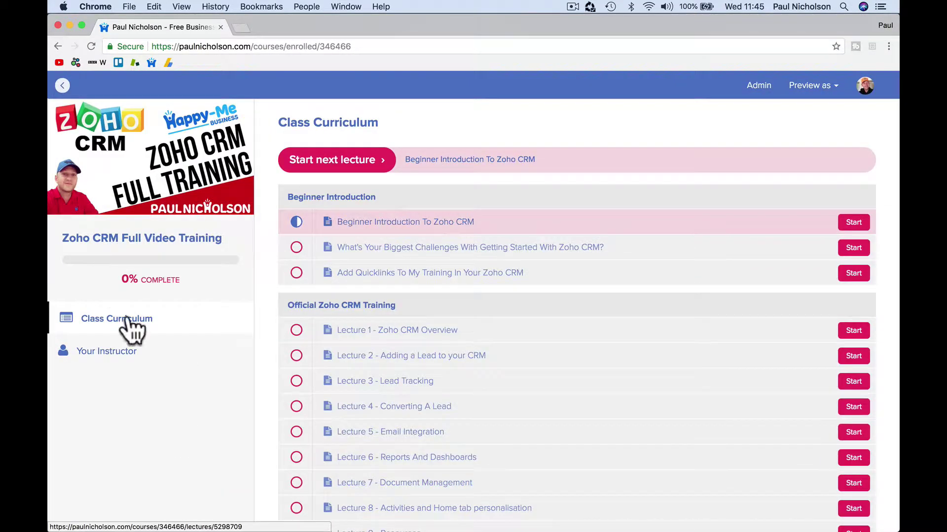
Open the "Add Quicklinks To My Training In Your Zoho CRM" lesson and follow its link to install the training extension.
scroll(344, 387, "down", 1)
scroll(348, 393, "down", 20)
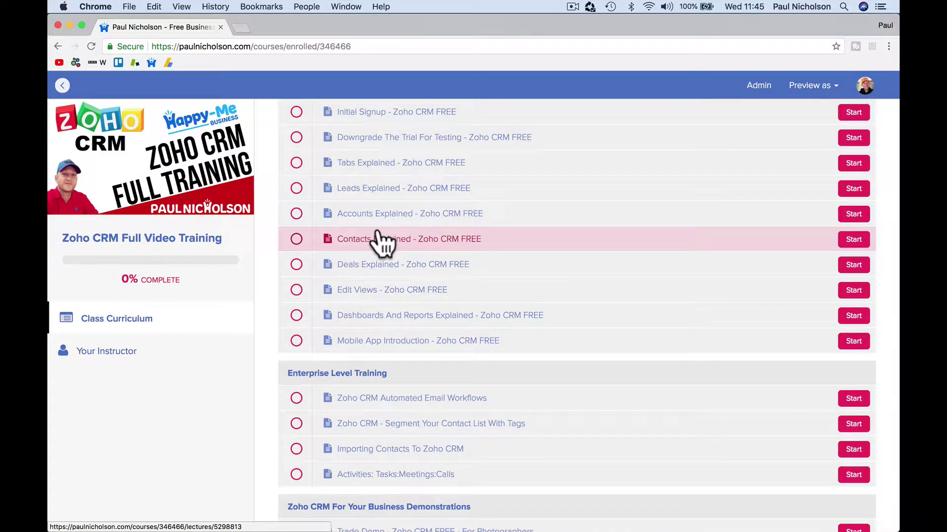
scroll(382, 241, "down", 5)
scroll(382, 242, "up", 8)
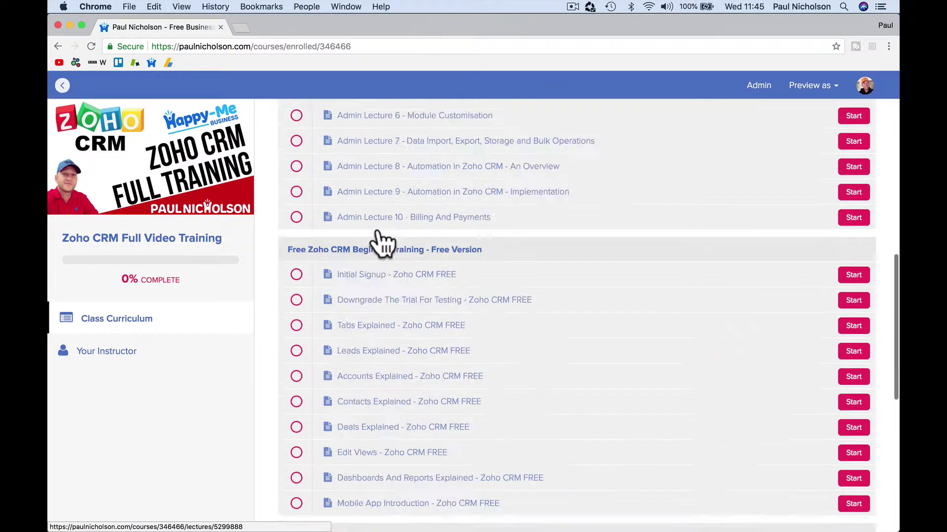
scroll(382, 242, "up", 10)
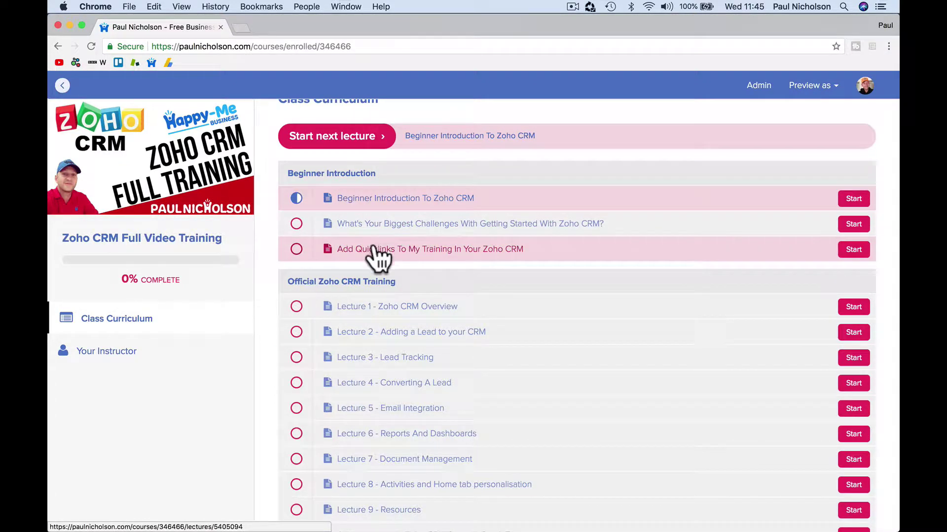
left_click(445, 254)
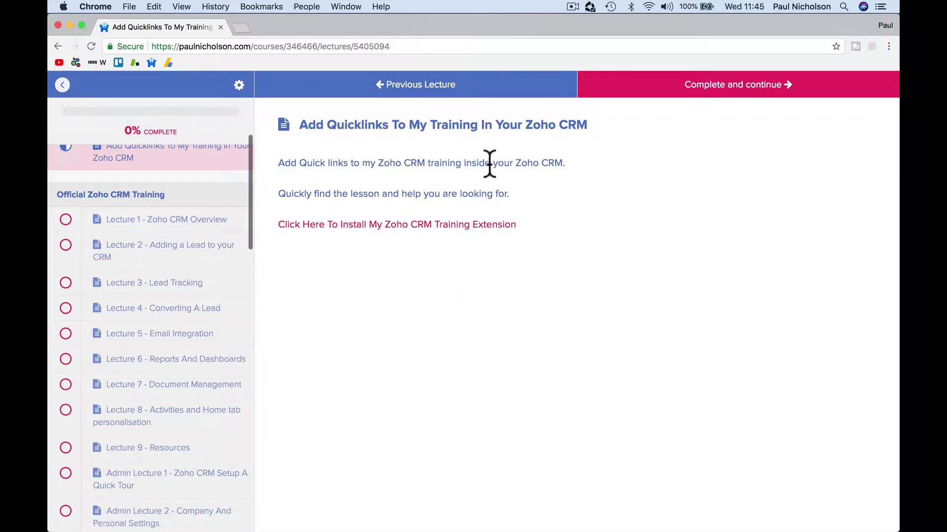
left_click(349, 229)
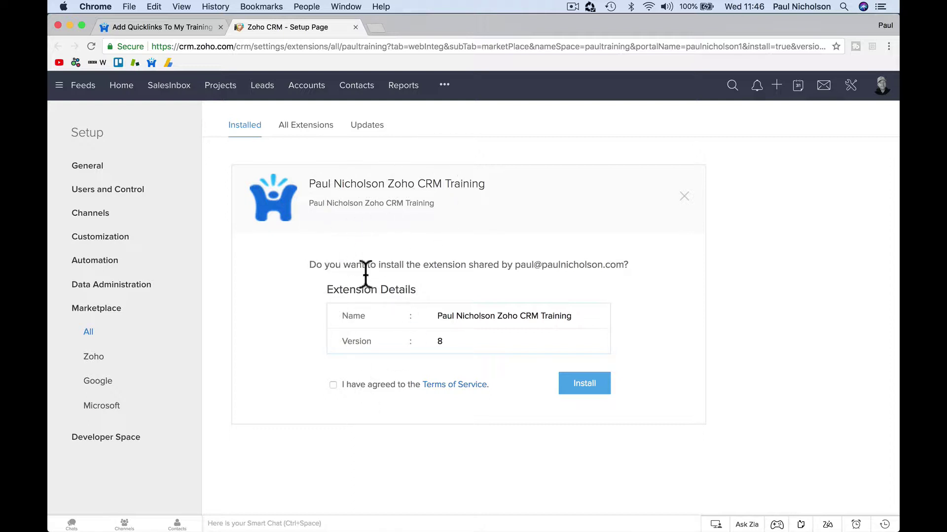
Install the Zoho CRM training extension for all users, accepting the Terms of Service and the privacy declaration.
left_click(340, 387)
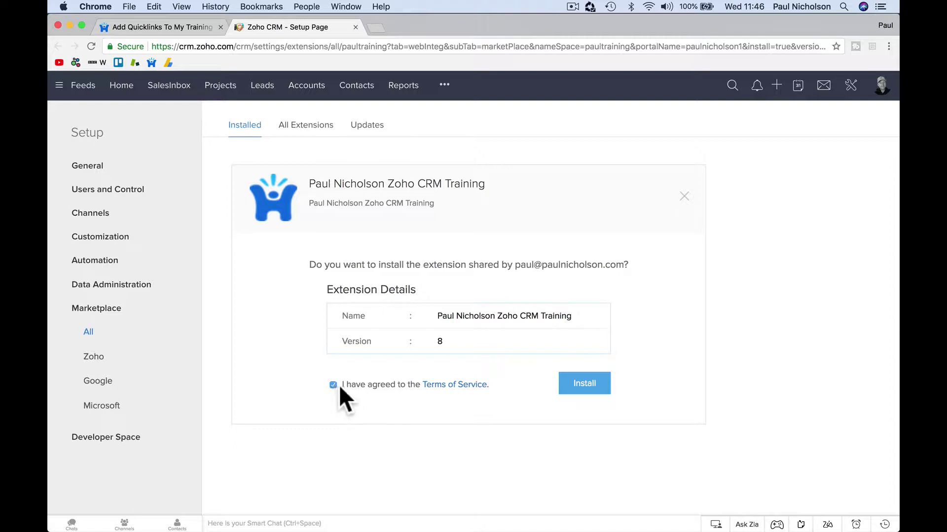
left_click(573, 390)
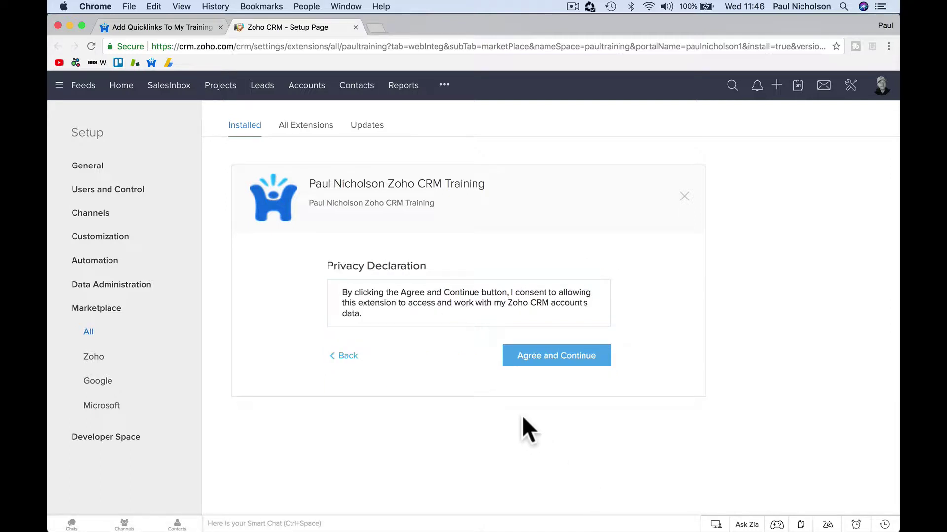
left_click(522, 357)
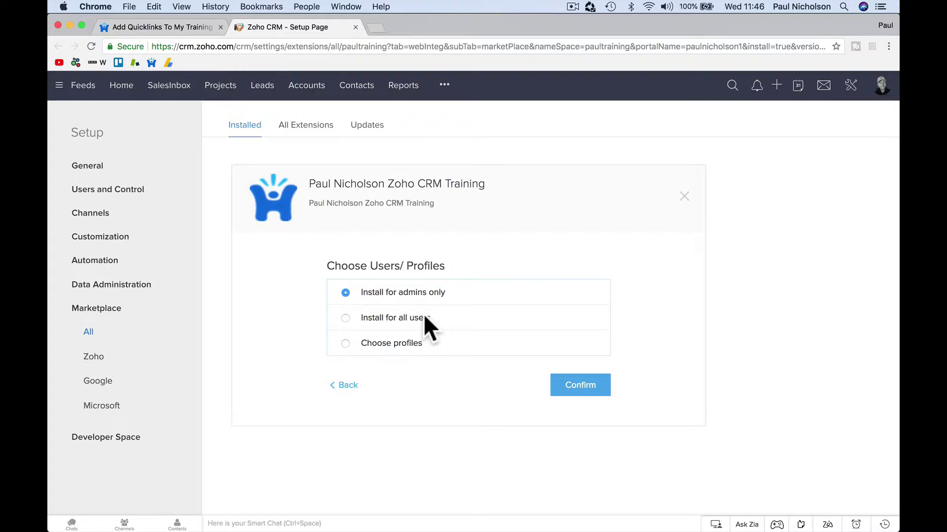
left_click(407, 316)
left_click(578, 387)
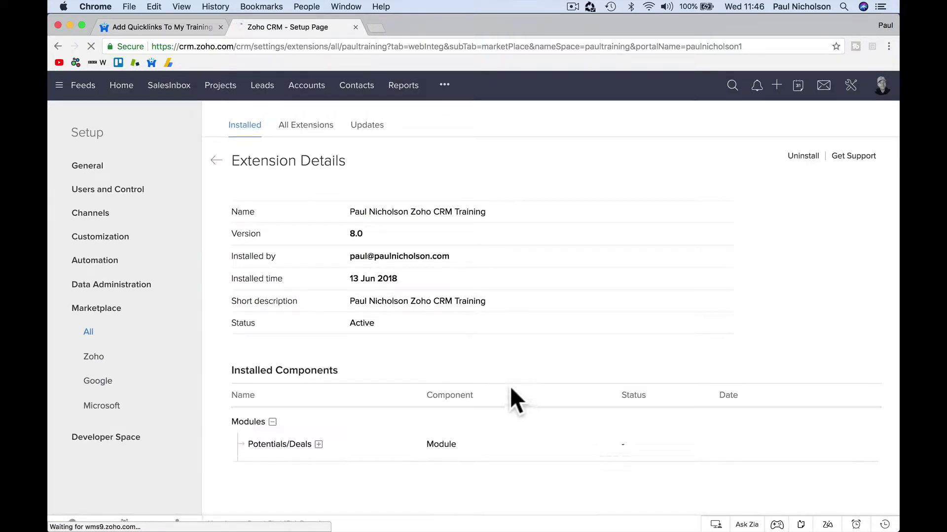
Expand the extension's installed components for the Potentials/Deals, Accounts and Contacts modules to examine what was added.
scroll(491, 354, "down", 1)
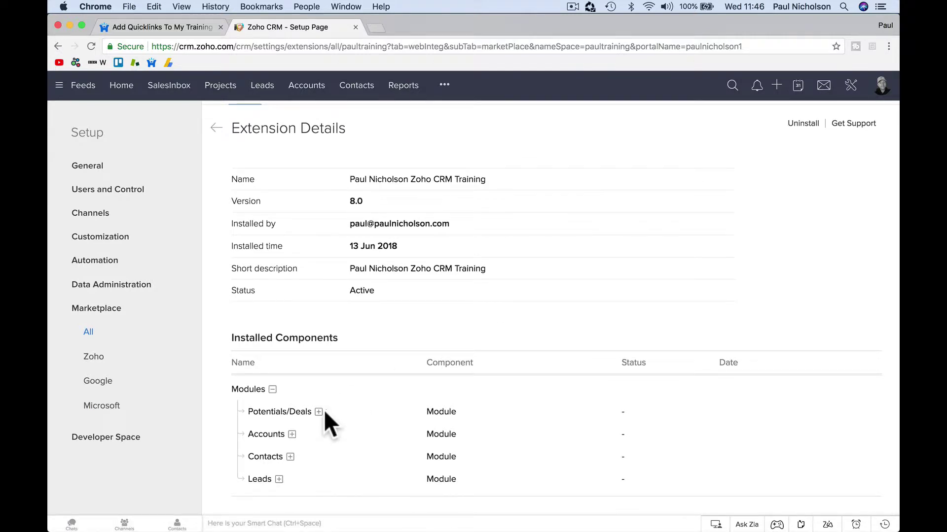
left_click(319, 412)
scroll(318, 424, "down", 3)
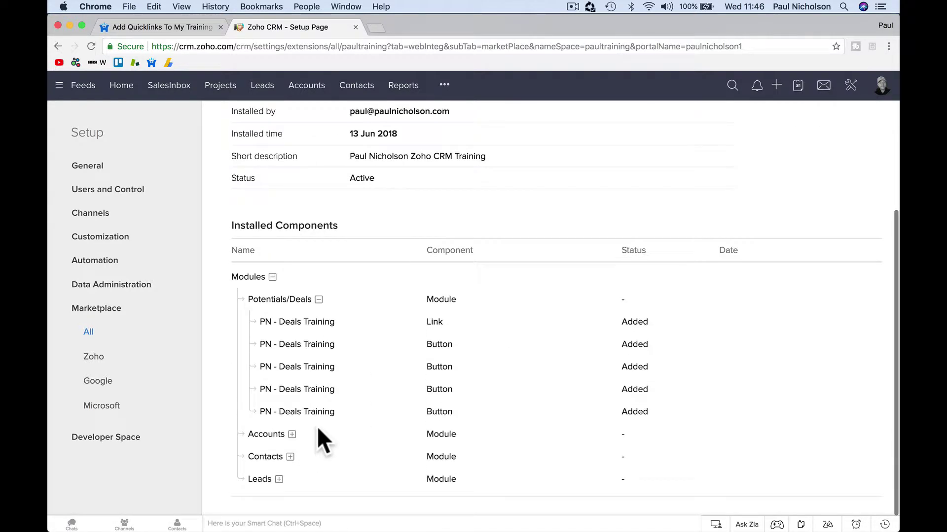
left_click(292, 435)
scroll(341, 457, "down", 3)
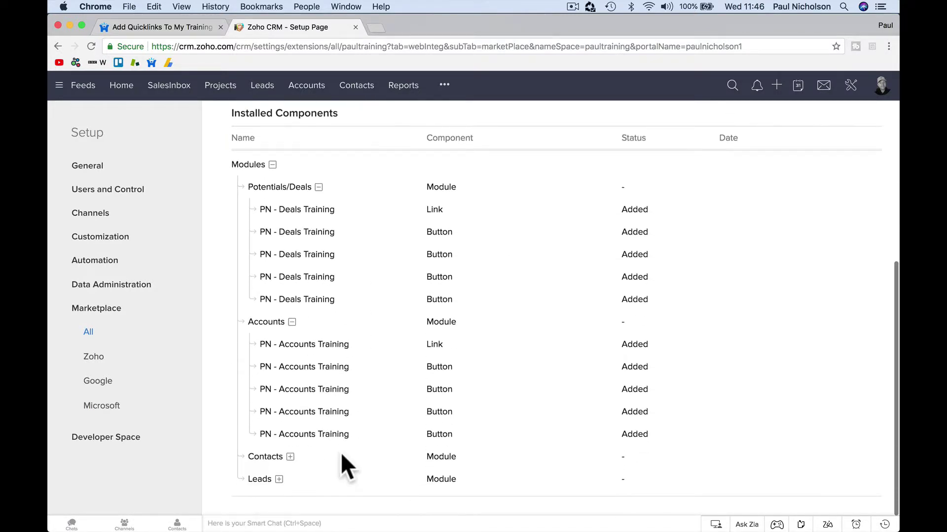
left_click(291, 456)
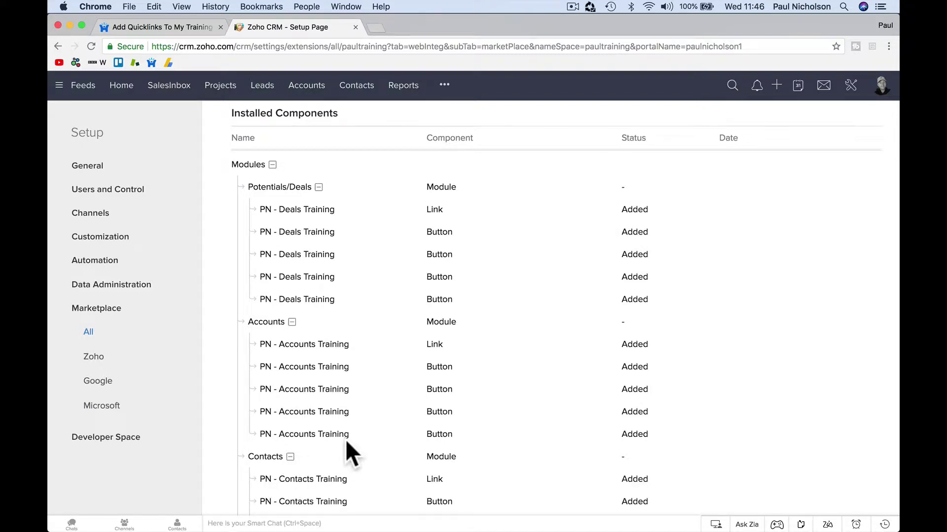
Select the Test lead in the Leads list, view the PN - Lead Training page from there, and close that page.
scroll(345, 439, "up", 7)
left_click(255, 94)
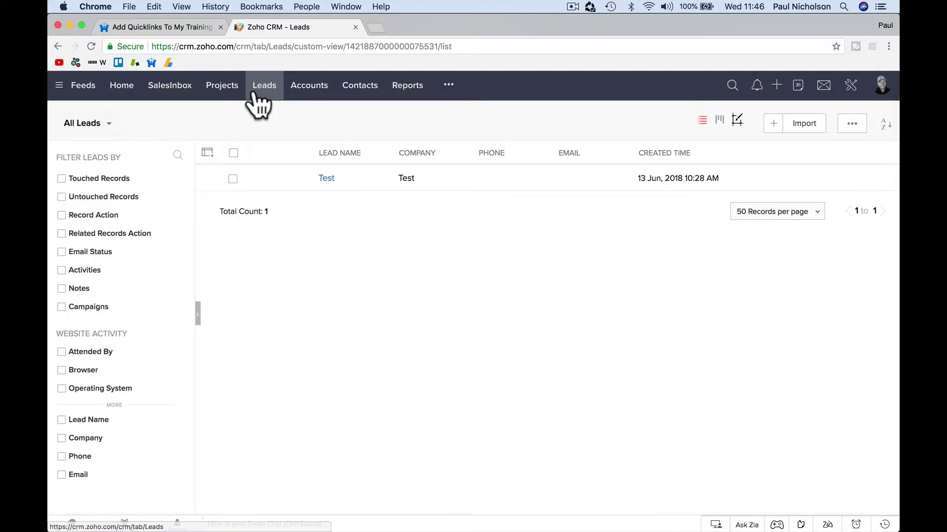
left_click(232, 179)
left_click(488, 120)
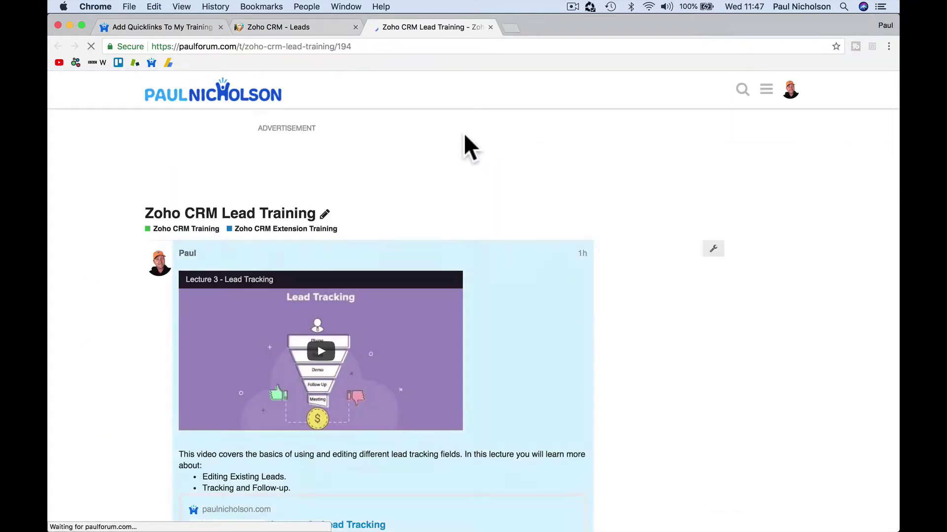
left_click(491, 27)
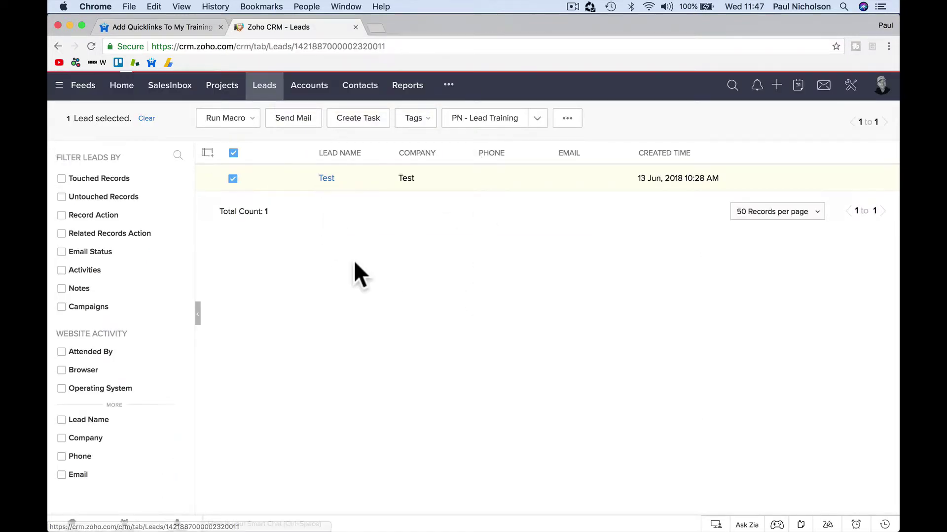
View the PN - Lead Training page from the Test lead's record, through both its custom action and its related link, closing it each time.
left_click(768, 116)
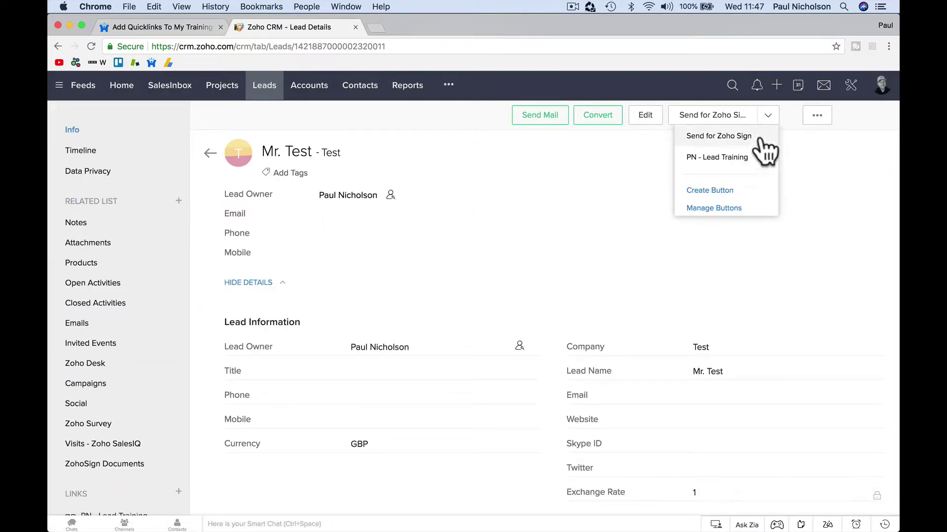
left_click(736, 157)
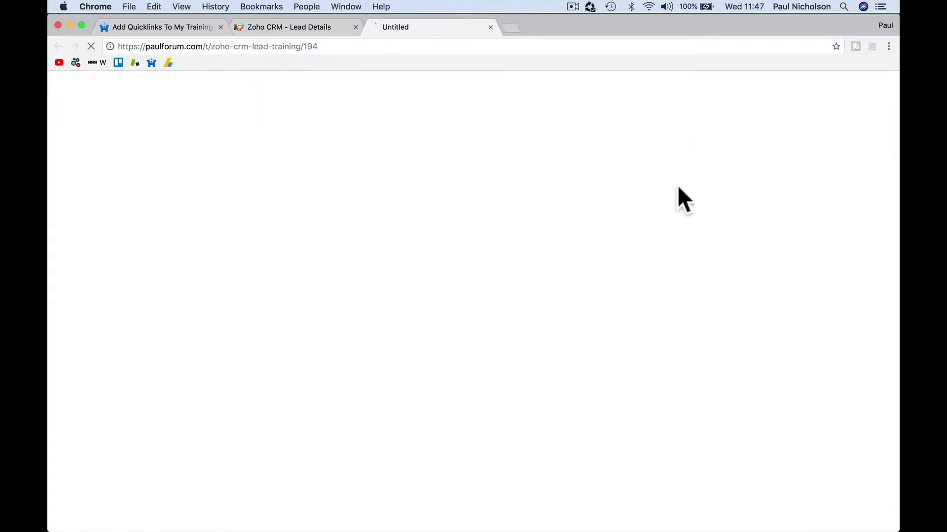
left_click(487, 26)
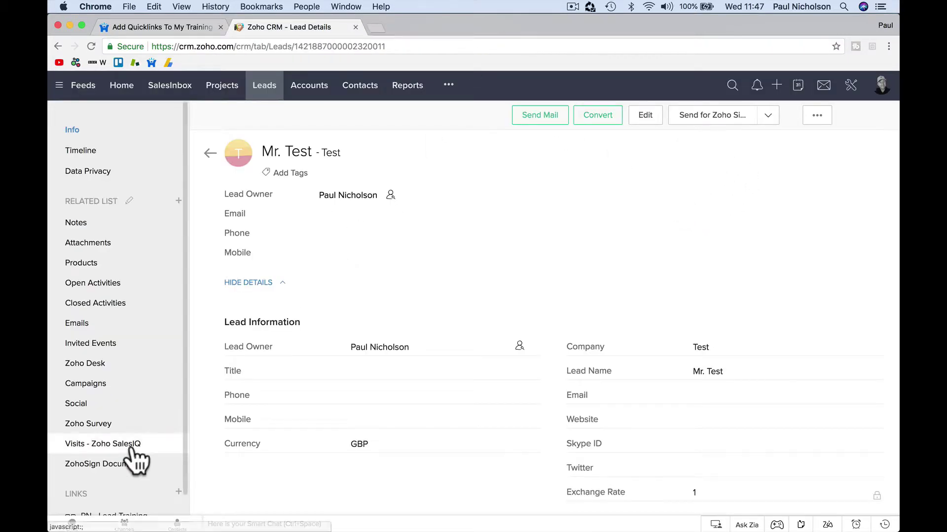
scroll(133, 456, "down", 1)
left_click(116, 503)
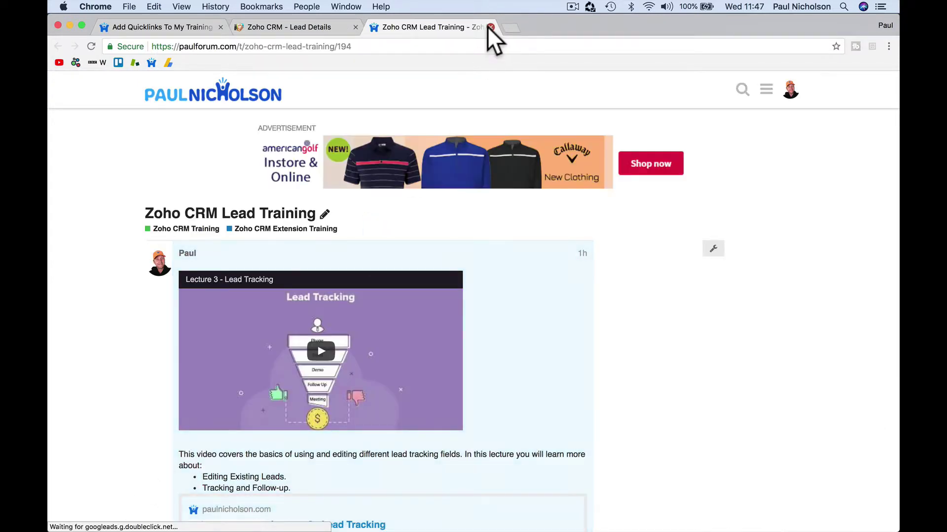
left_click(490, 27)
Check the Test lead's edit form without saving, and view the PN - Lead Training page from a new lead form.
left_click(641, 118)
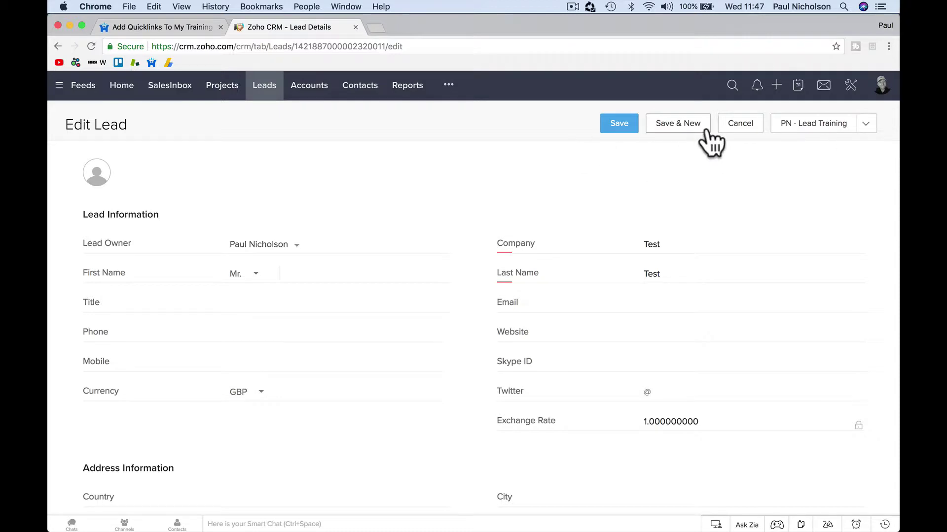
left_click(738, 129)
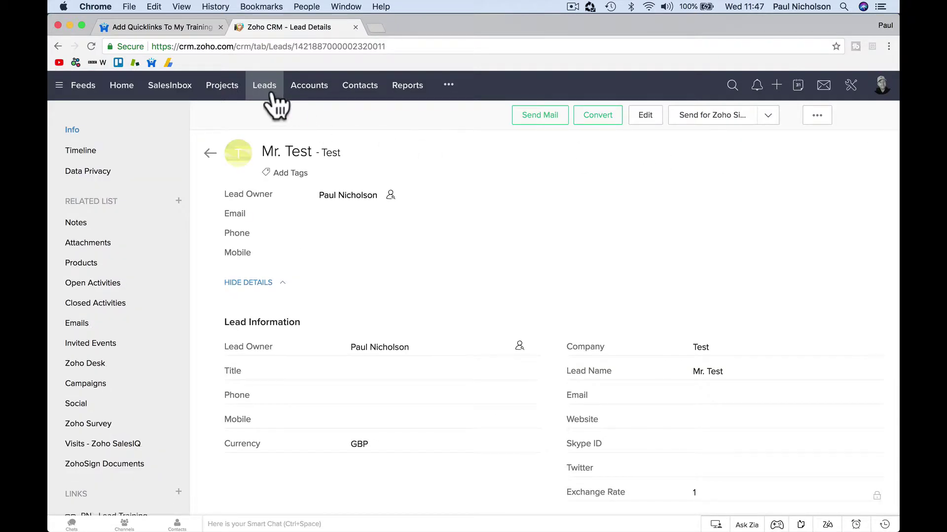
left_click(271, 93)
left_click(772, 126)
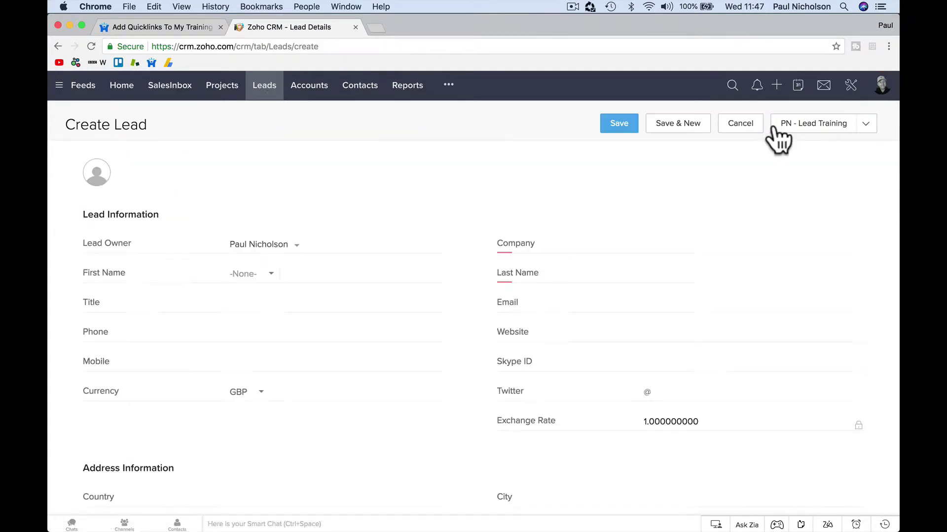
left_click(817, 131)
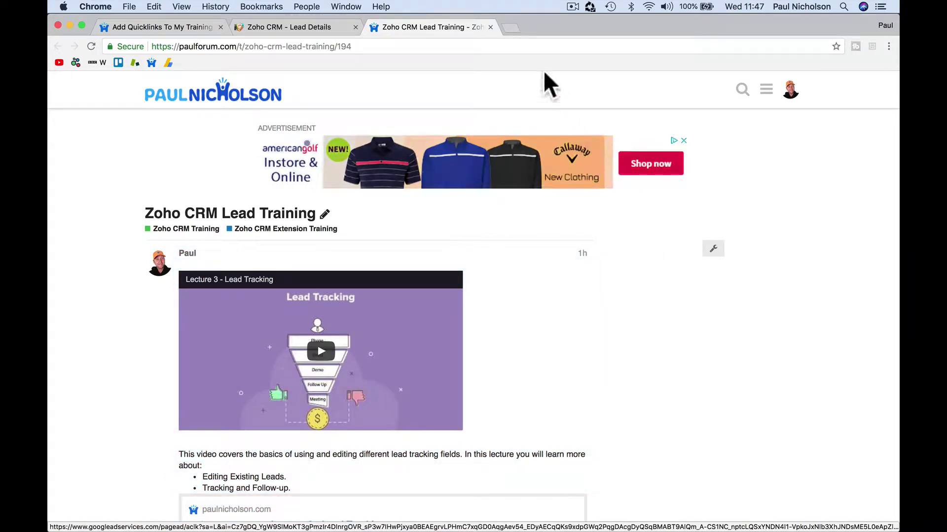
left_click(490, 27)
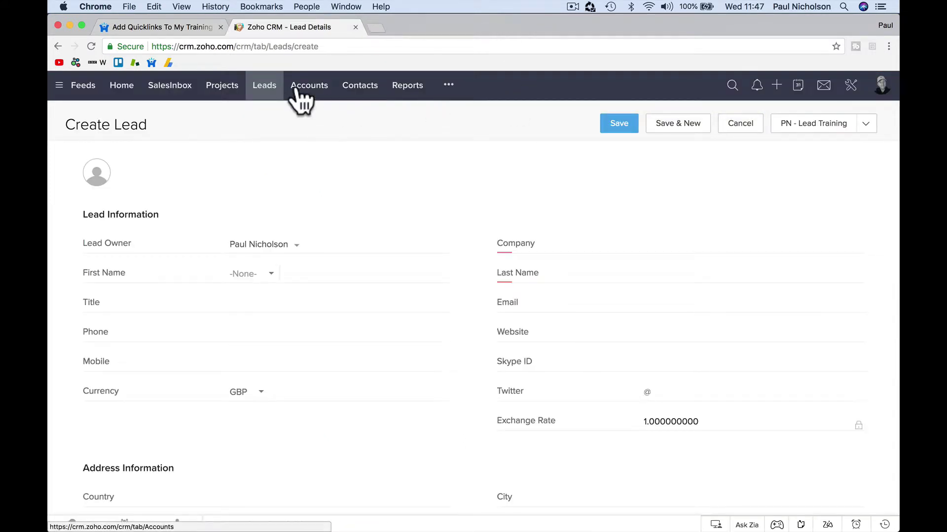
Select the first account in the Accounts list to check its available actions, and open its record.
left_click(301, 93)
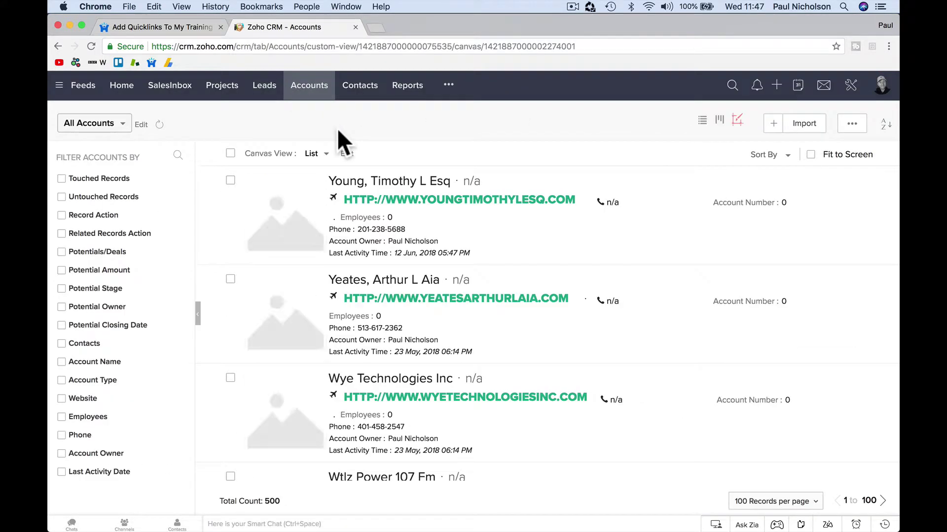
left_click(230, 180)
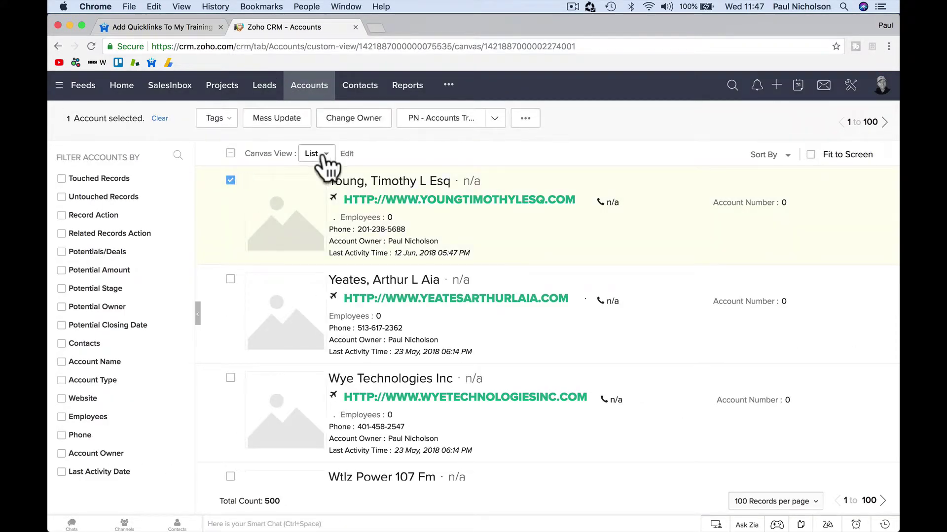
left_click(402, 185)
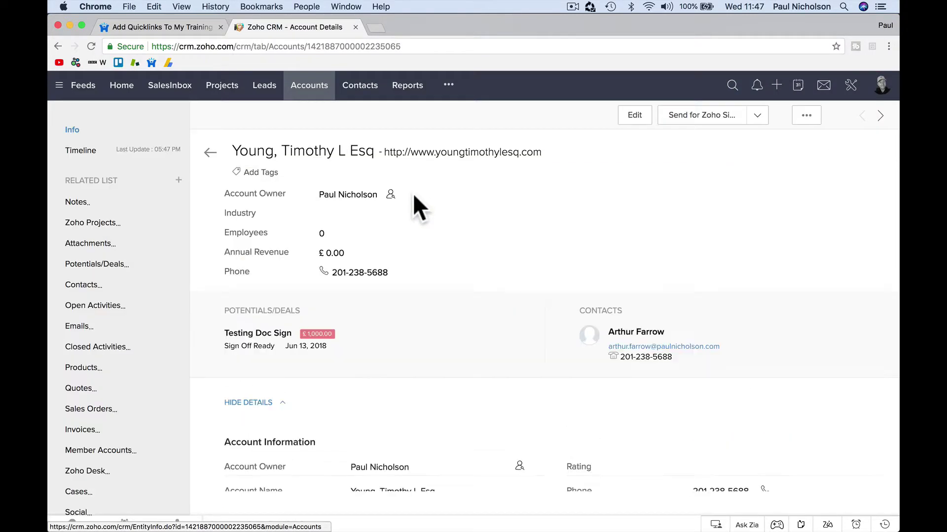
View the Accounts training page from the account record, first through its custom action and again through its related link.
left_click(759, 118)
left_click(725, 162)
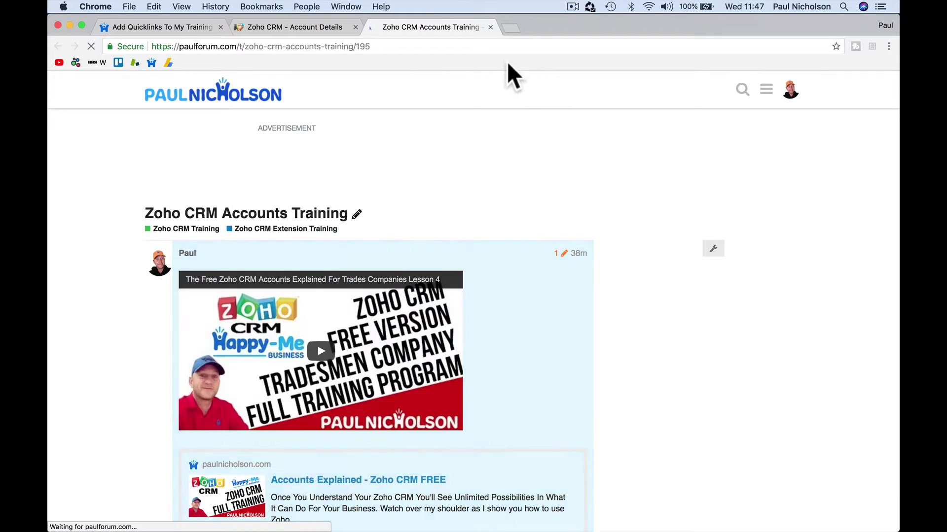
left_click(491, 28)
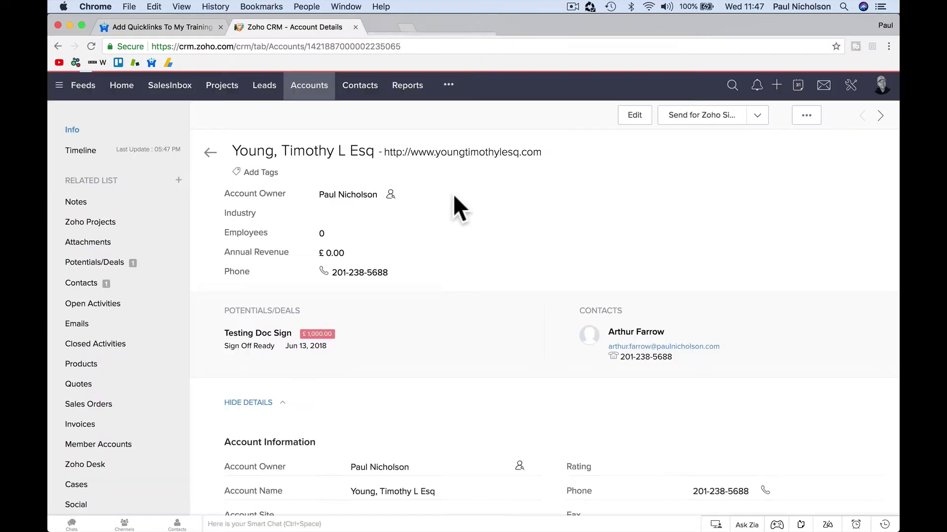
scroll(148, 433, "down", 3)
left_click(116, 502)
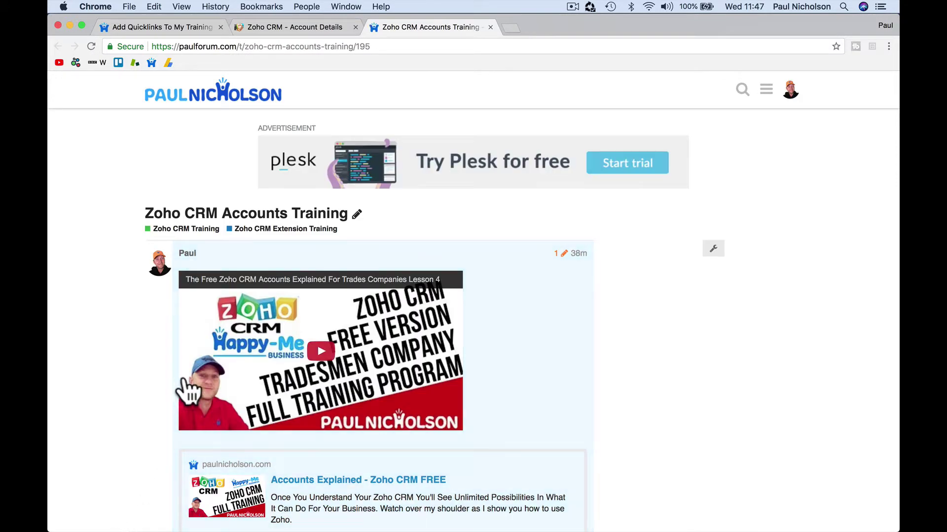
Close the accounts training page and go past the Contacts module to the Potentials/Deals list.
left_click(490, 28)
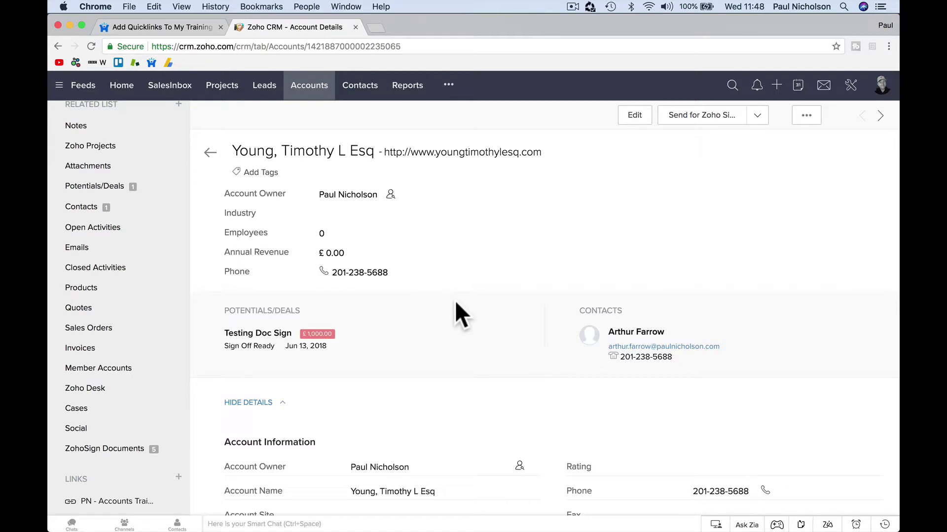
left_click(360, 93)
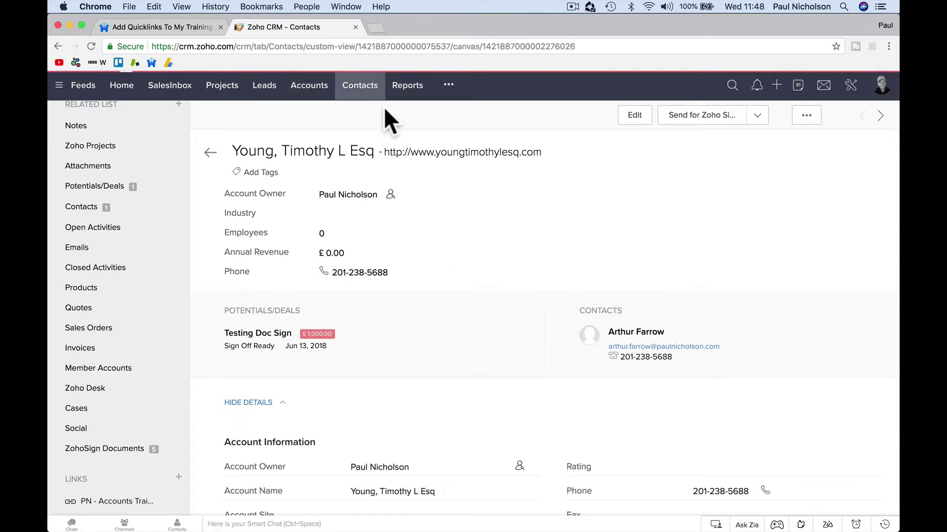
left_click(447, 87)
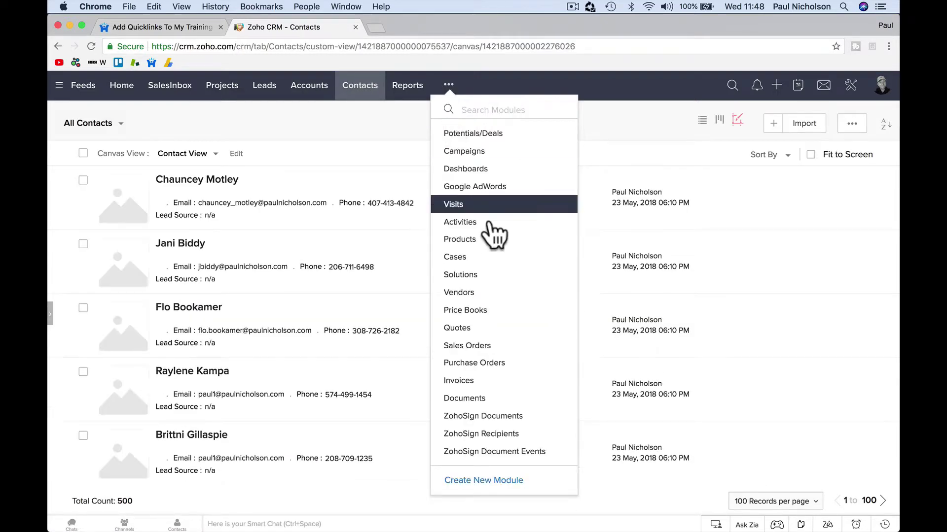
left_click(485, 132)
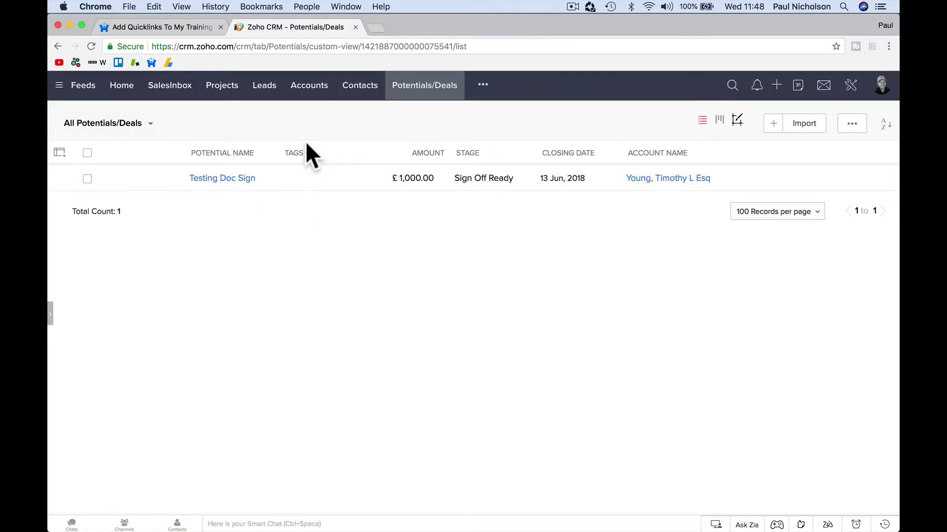
View the PN - Deals Training page from a new potential form, down to the topic's reply area.
left_click(772, 123)
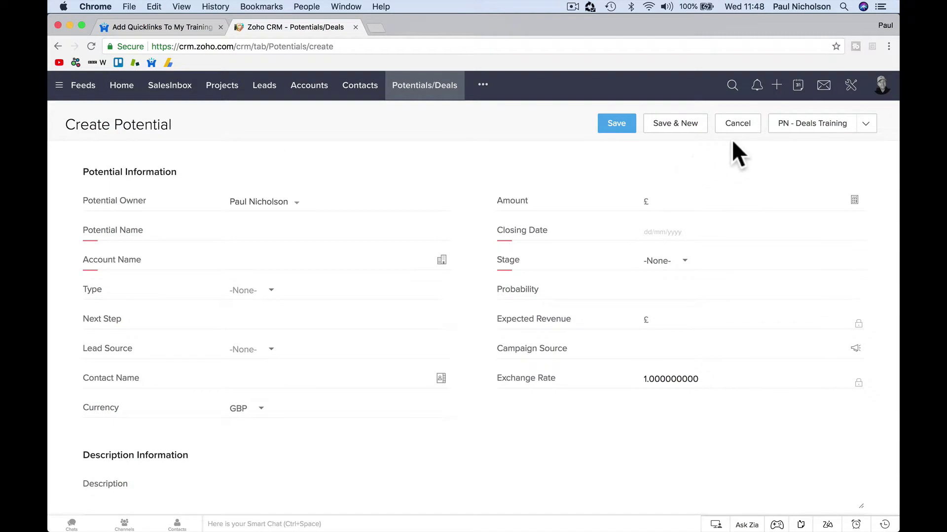
left_click(795, 128)
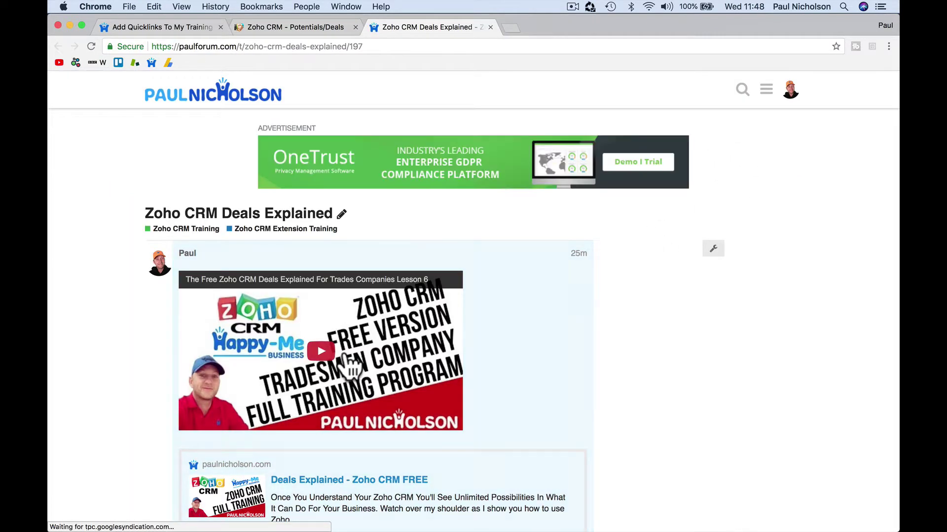
scroll(446, 404, "down", 5)
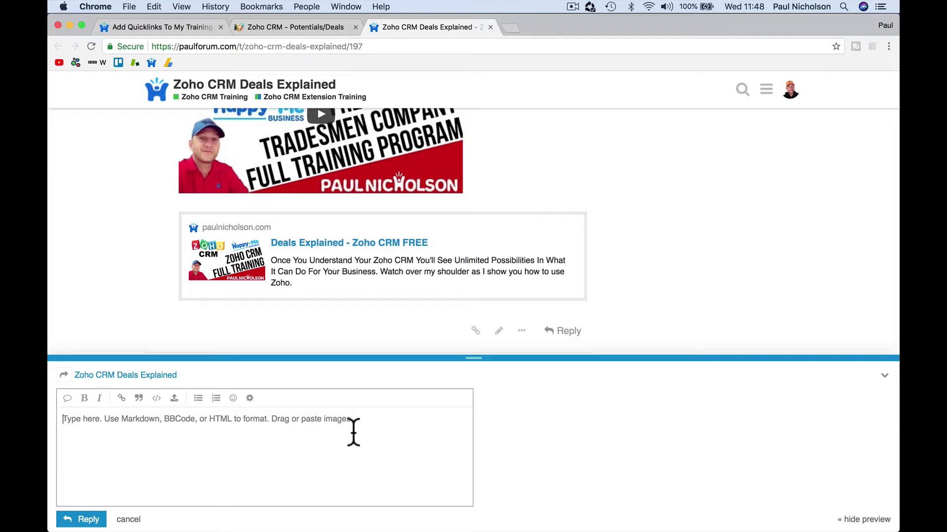
Look through the lecture list of the Zoho CRM Full Video Training course, from the Beginner Introduction to the Official Zoho CRM Training.
left_click(186, 28)
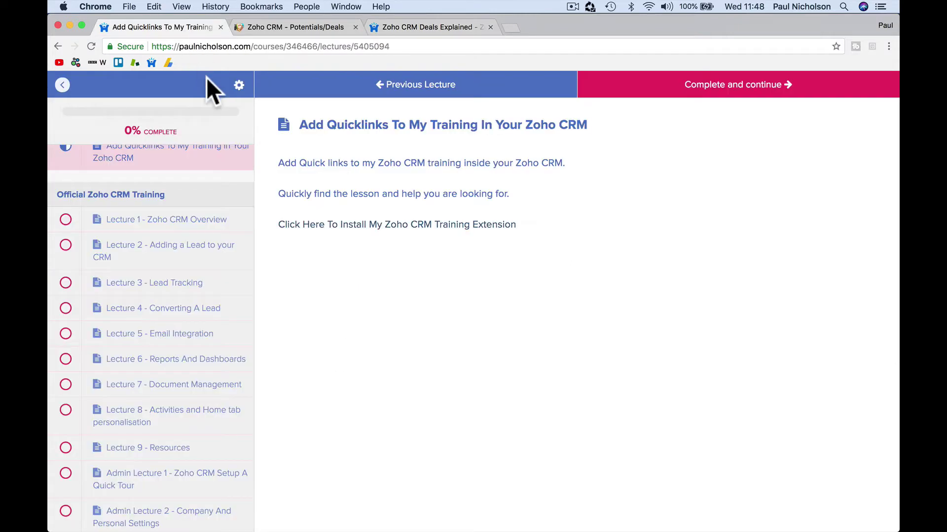
scroll(227, 264, "up", 3)
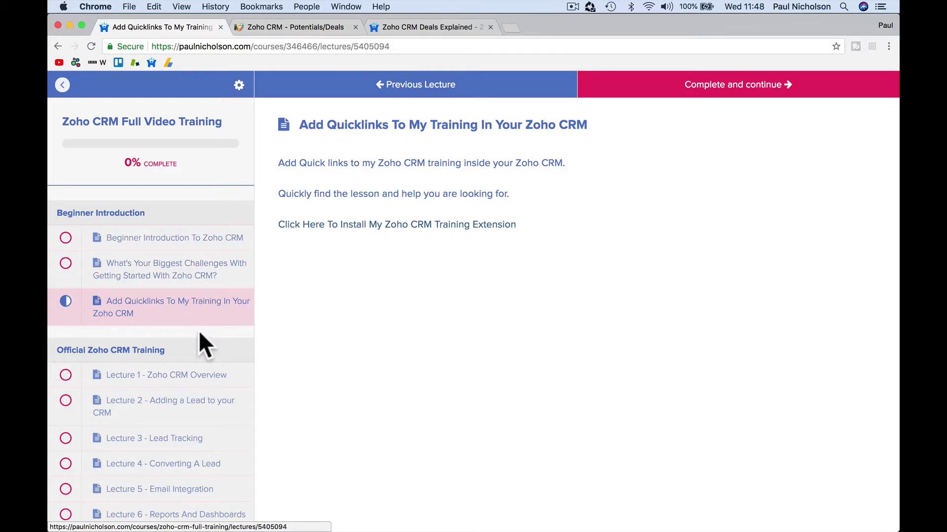
scroll(210, 360, "down", 1)
scroll(213, 377, "down", 3)
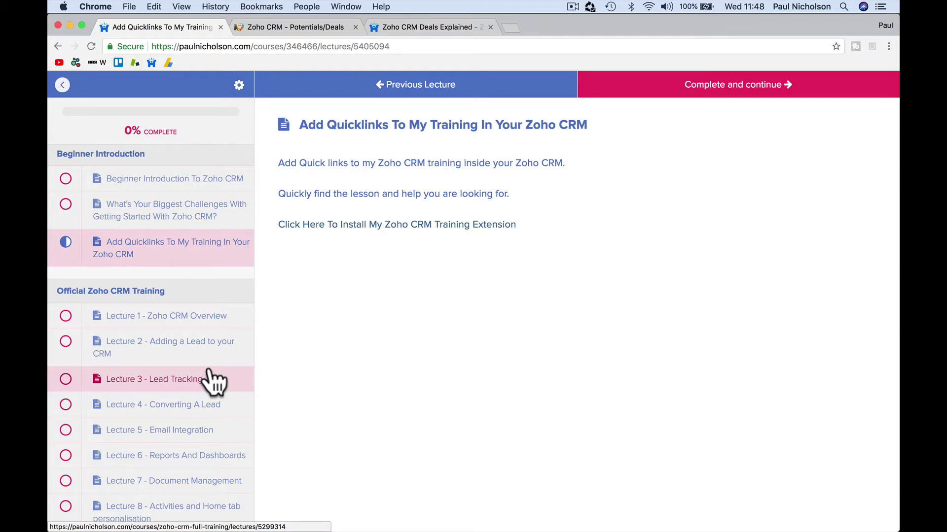
Return to the new potential form in the CRM and look over the list of additional modules without opening any.
left_click(288, 28)
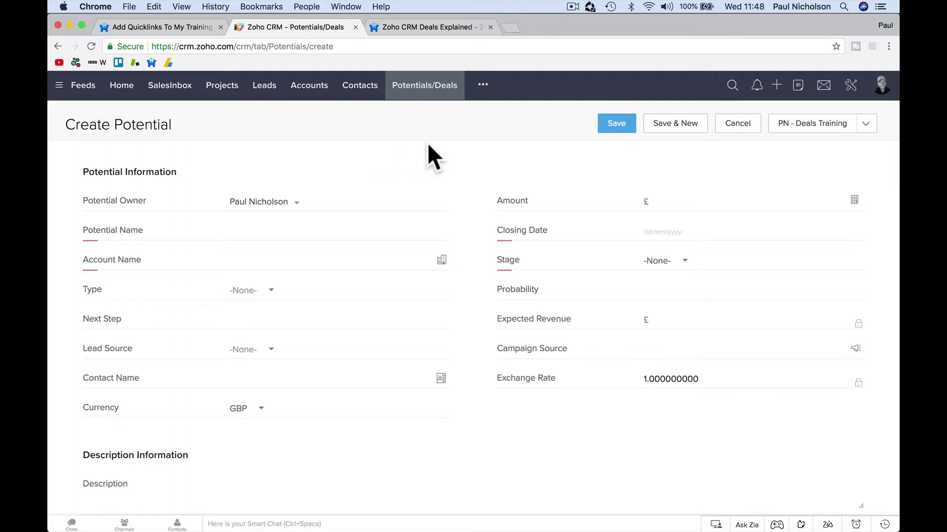
left_click(482, 84)
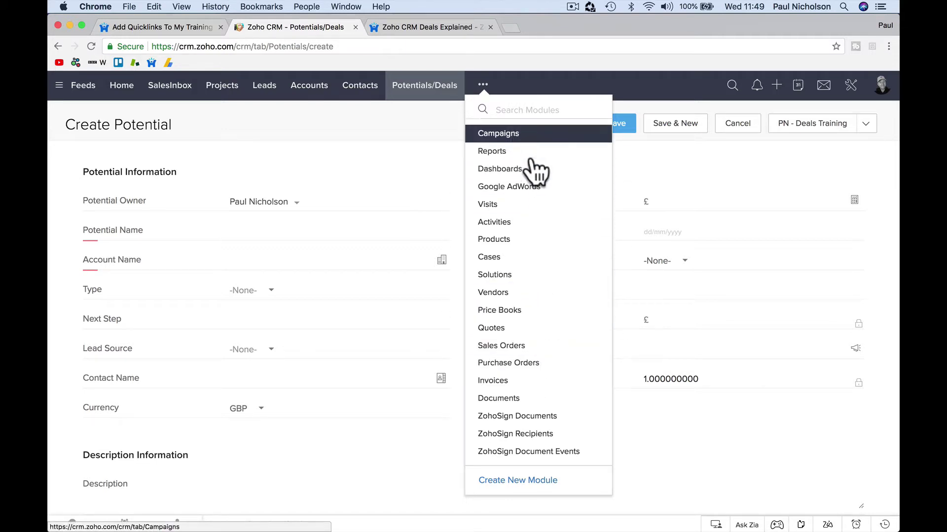
left_click(483, 85)
left_click(483, 86)
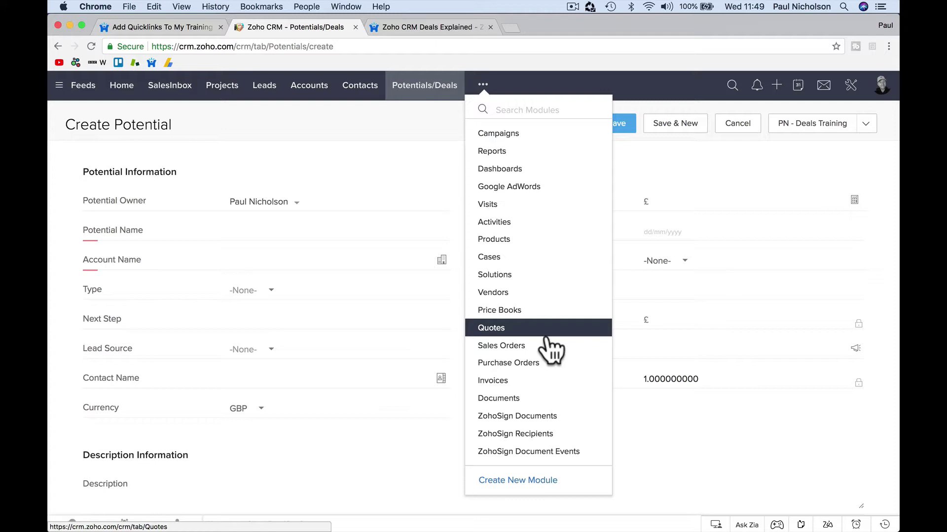
left_click(407, 144)
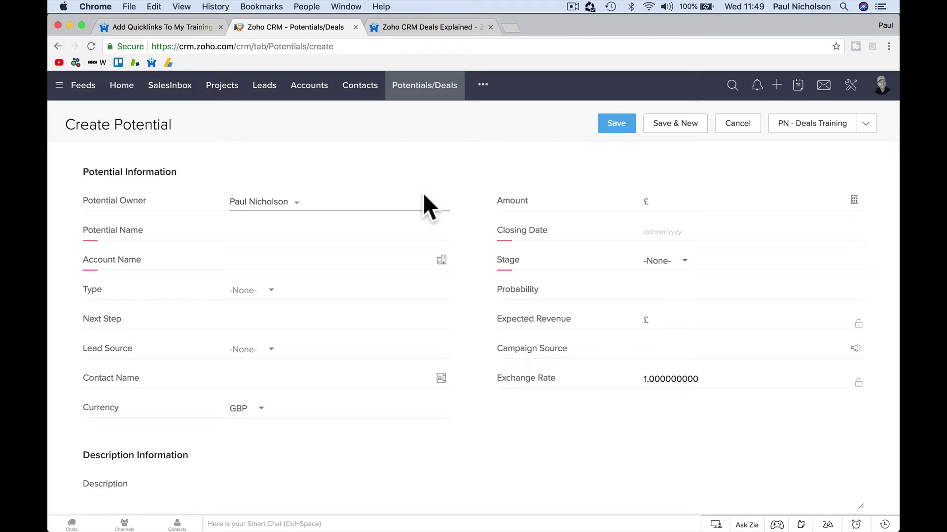
Open the Test lead's record from the Leads module and check its available custom actions.
left_click(263, 88)
left_click(326, 178)
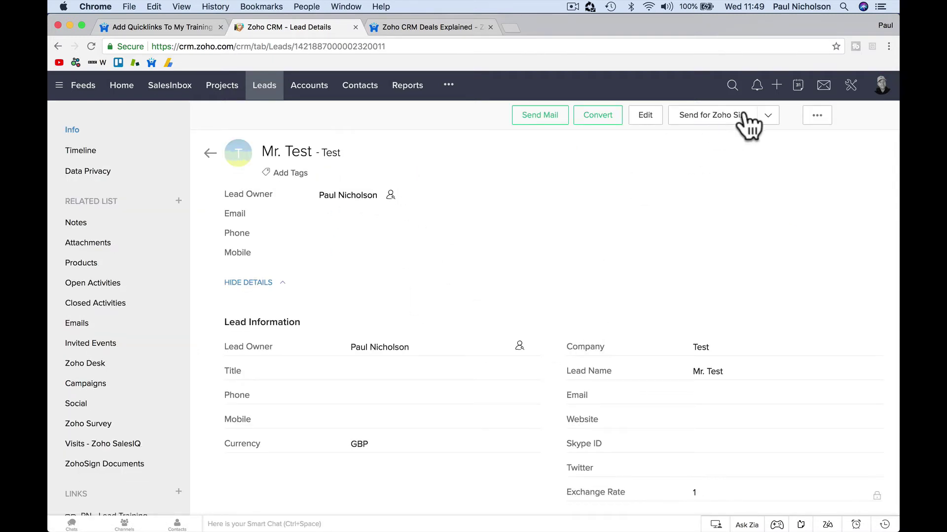
left_click(772, 121)
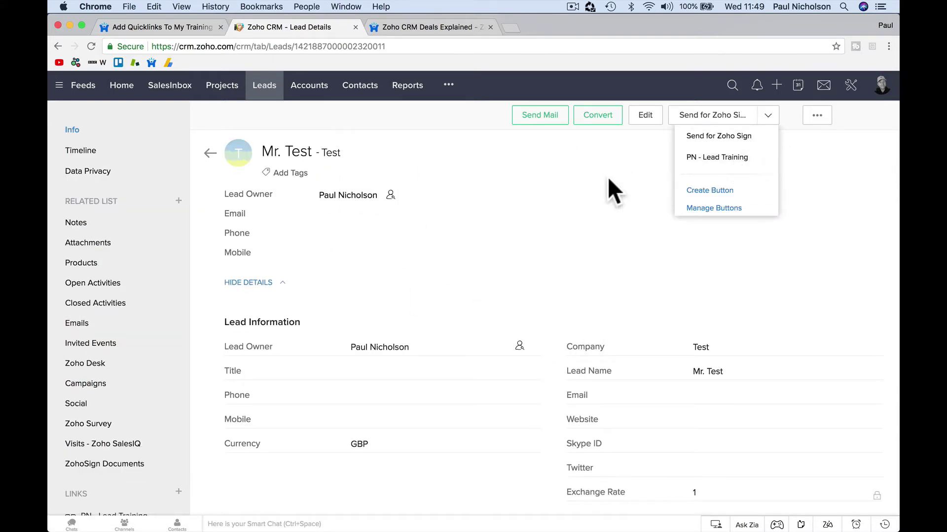
Open the Test lead for editing and view the PN - Lead Training page from its edit form.
left_click(645, 116)
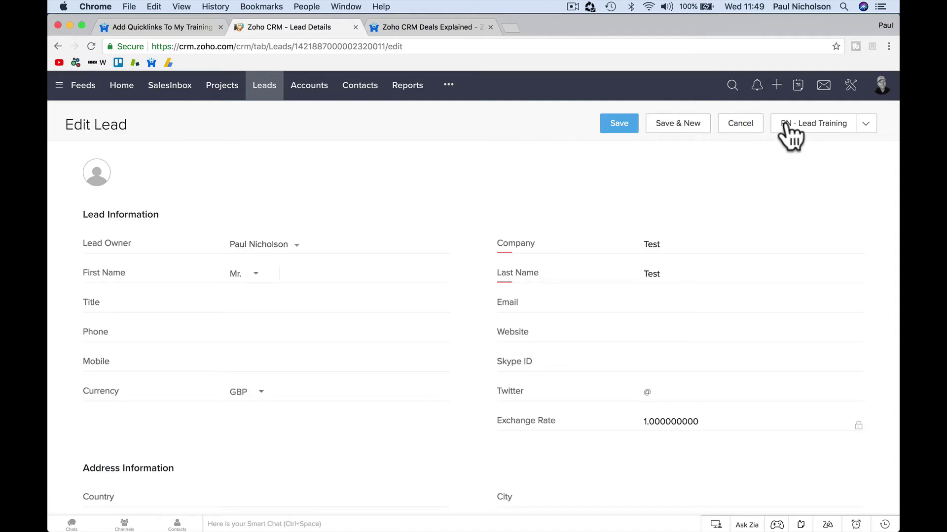
left_click(865, 127)
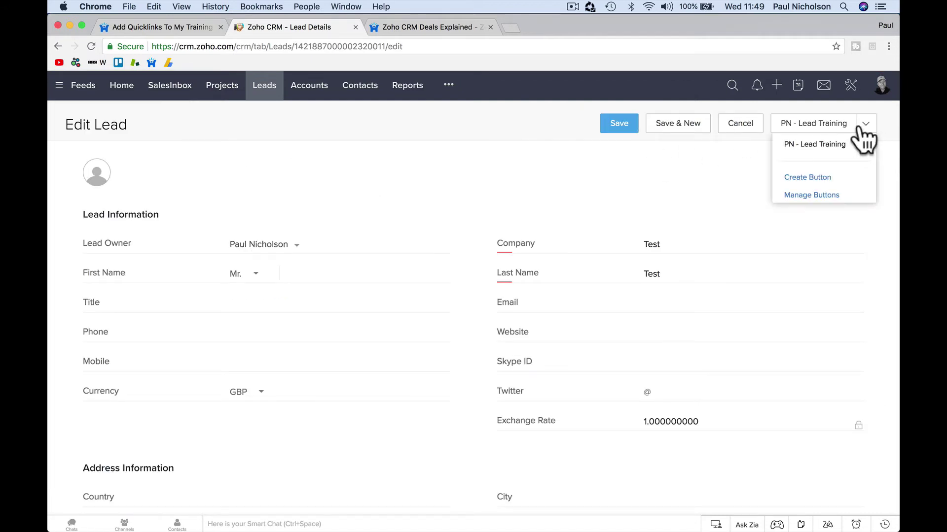
left_click(822, 144)
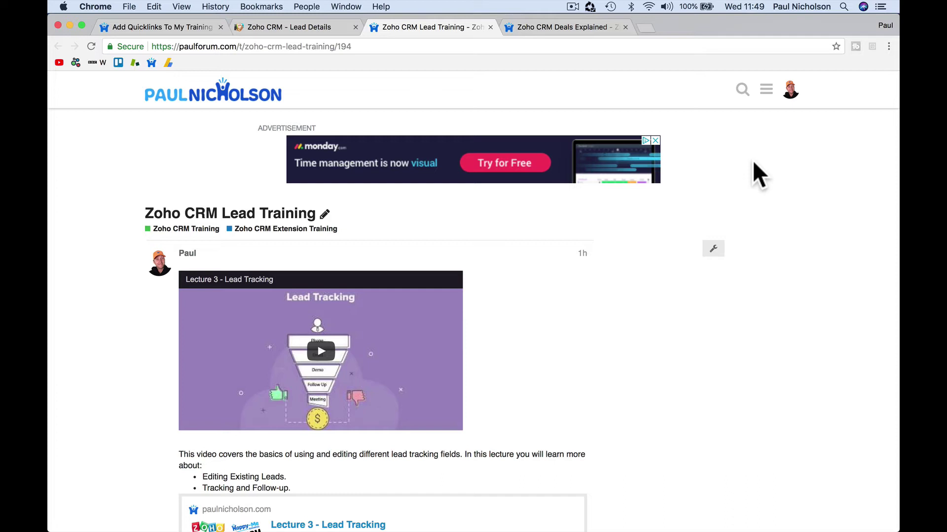
Return to the CRM, select the first contact in the Contacts list and open the contacts training page through its custom action.
left_click(312, 31)
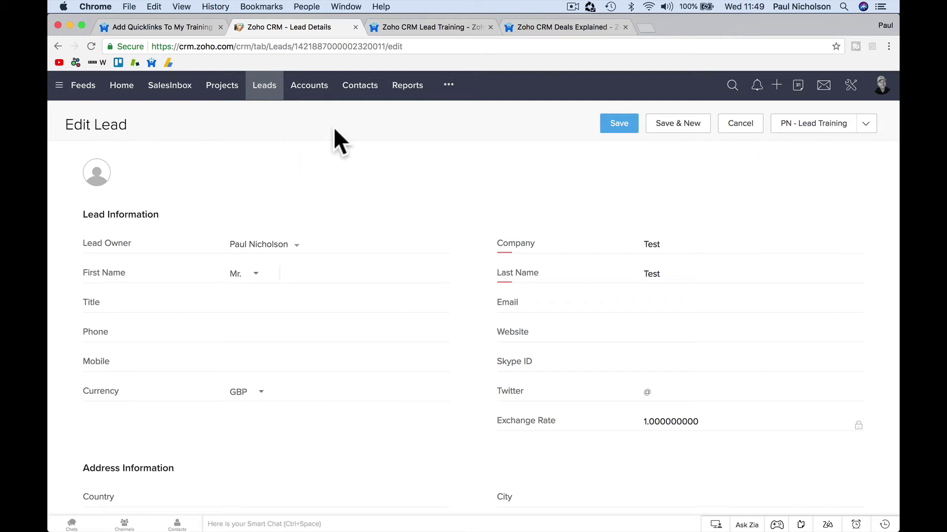
left_click(348, 89)
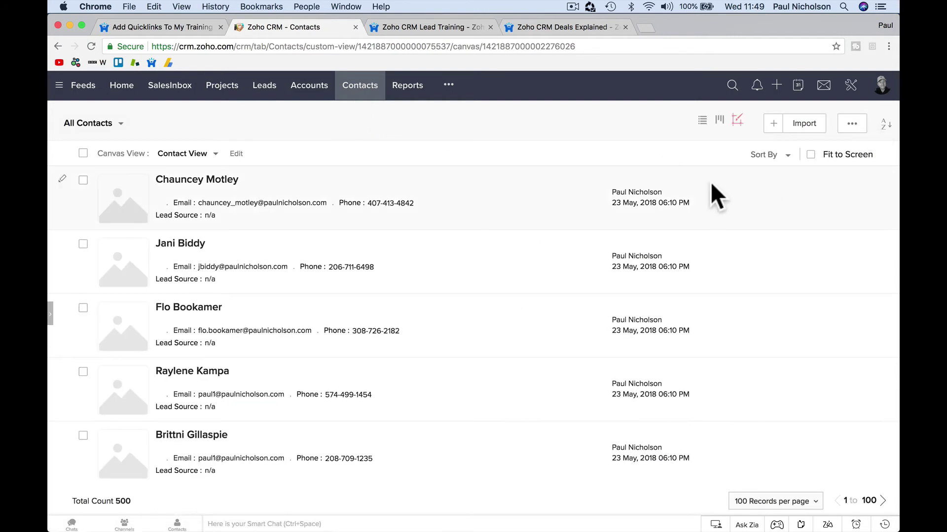
left_click(83, 180)
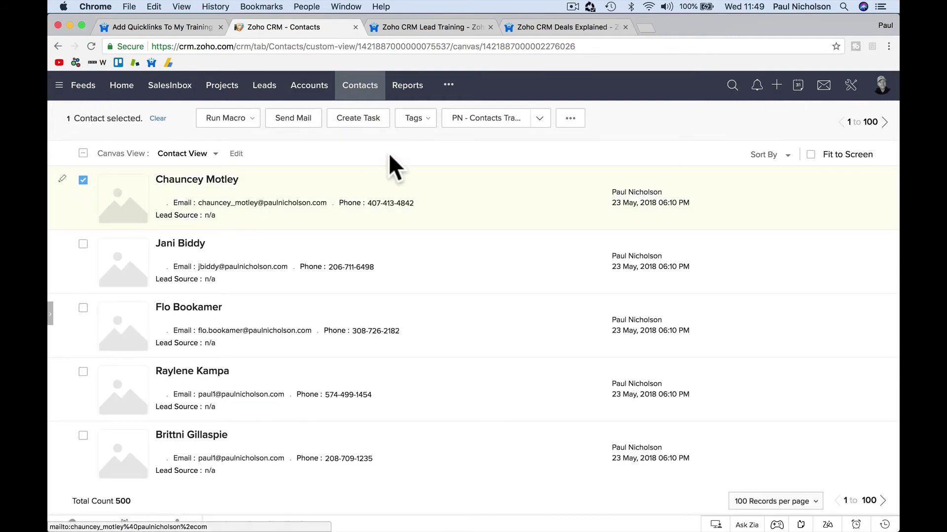
left_click(481, 123)
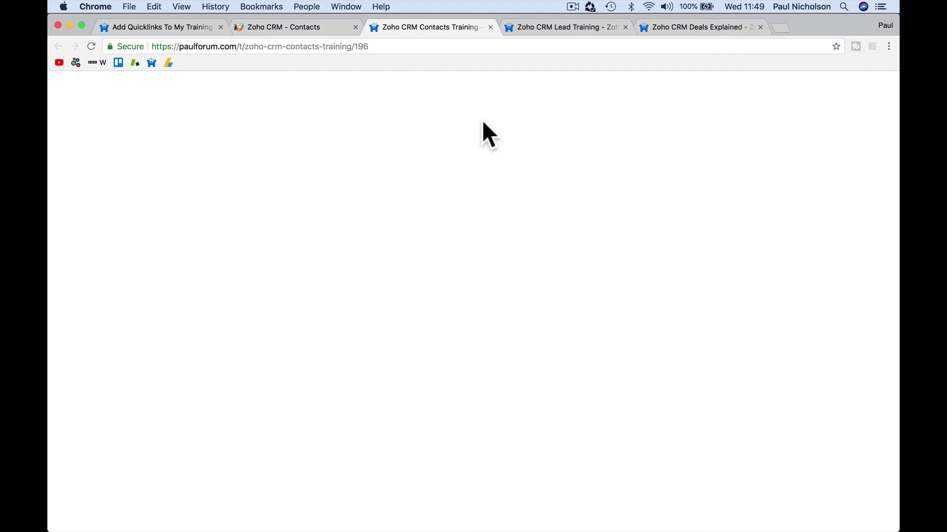